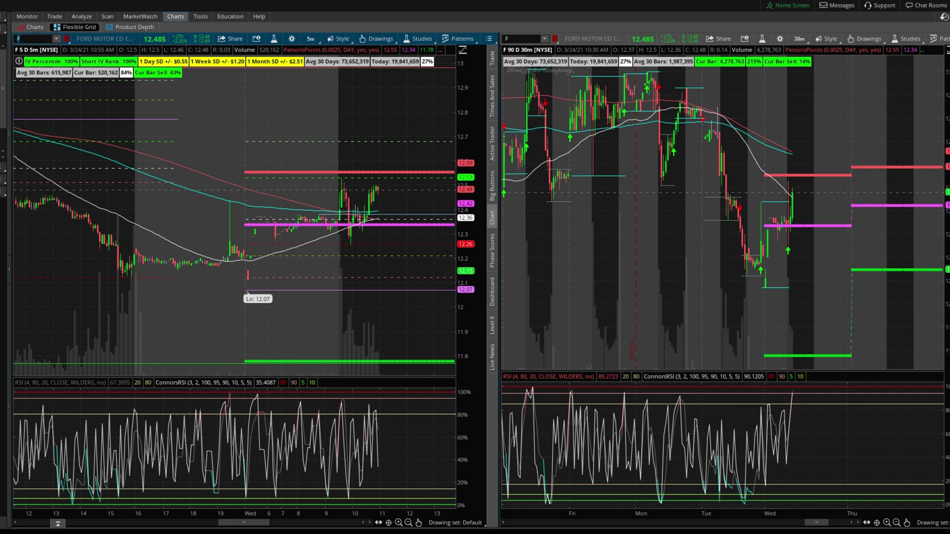
Step: Show the Personal (R - V) > VOL_AVG_Scan_20%_D1 list in the floating watchlist, narrowed and placed top-right
{"action": "key", "text": "super+Tab"}
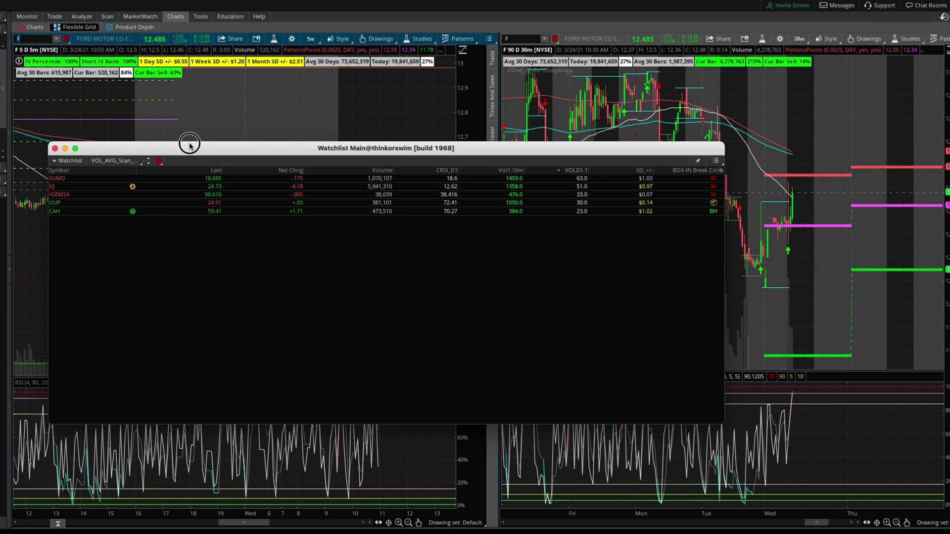
{"action": "left_click_drag", "start_coordinate": [191, 144], "coordinate": [194, 150]}
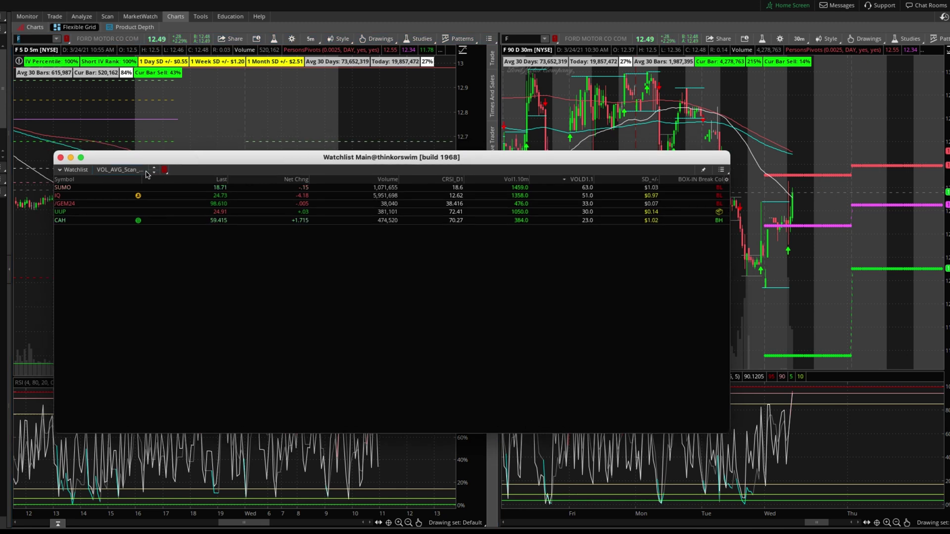
{"action": "left_click", "coordinate": [145, 171]}
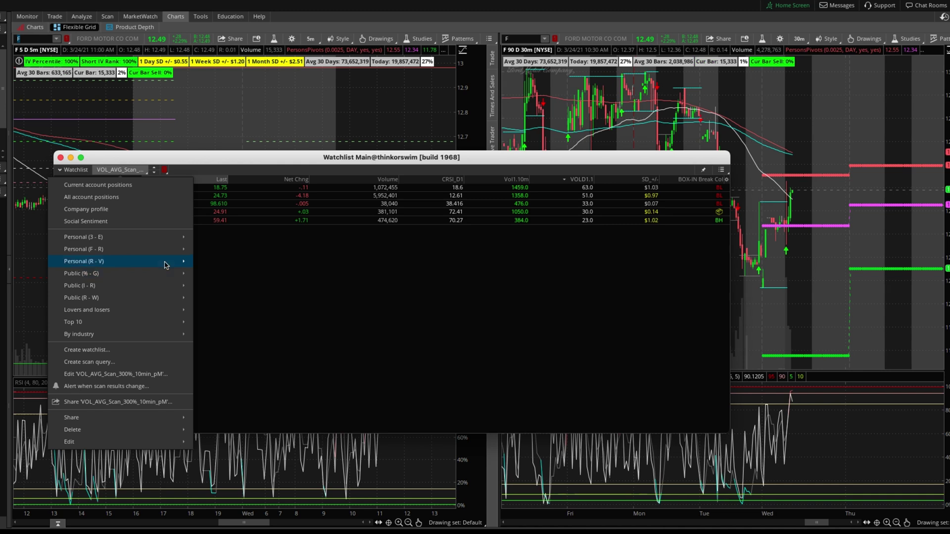
{"action": "mouse_move", "coordinate": [165, 265]}
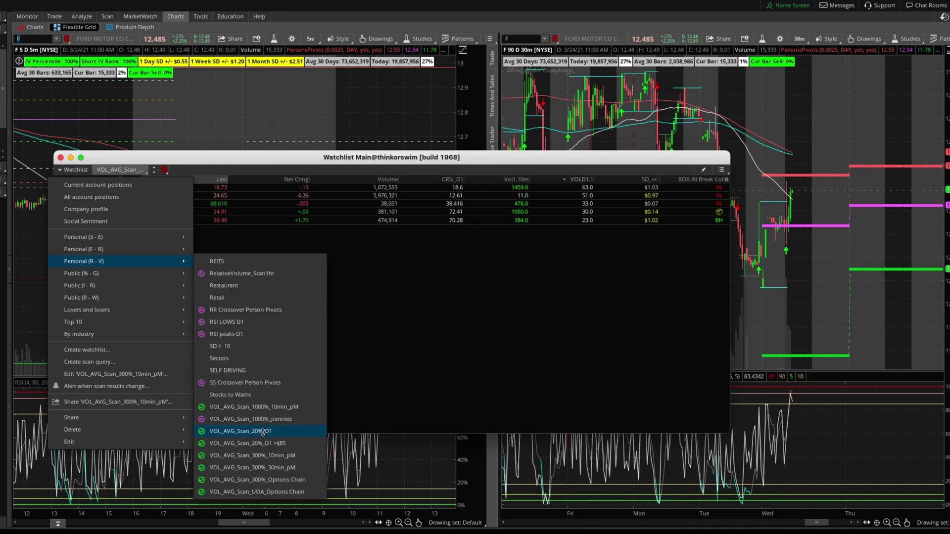
{"action": "left_click", "coordinate": [263, 432]}
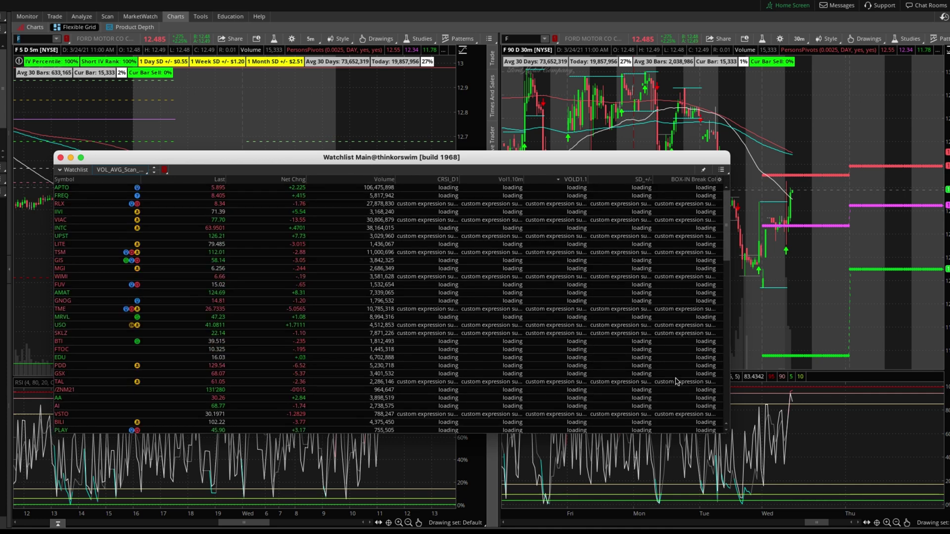
{"action": "left_click_drag", "start_coordinate": [724, 430], "coordinate": [479, 450]}
{"action": "left_click_drag", "start_coordinate": [321, 163], "coordinate": [777, 59]}
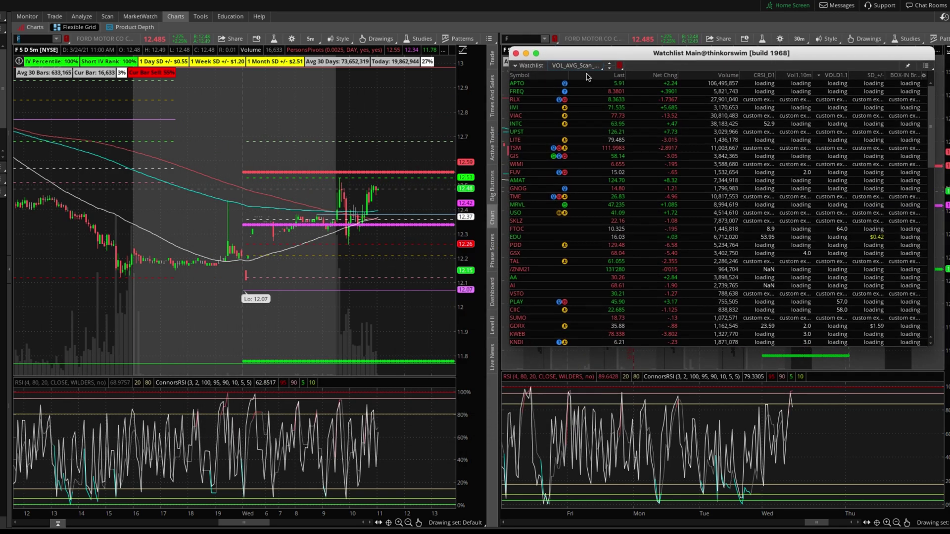
Step: Chart APTO, RLX, VIAC and finally INTC on both charts, then hide the floating watchlist
{"action": "left_click", "coordinate": [541, 86]}
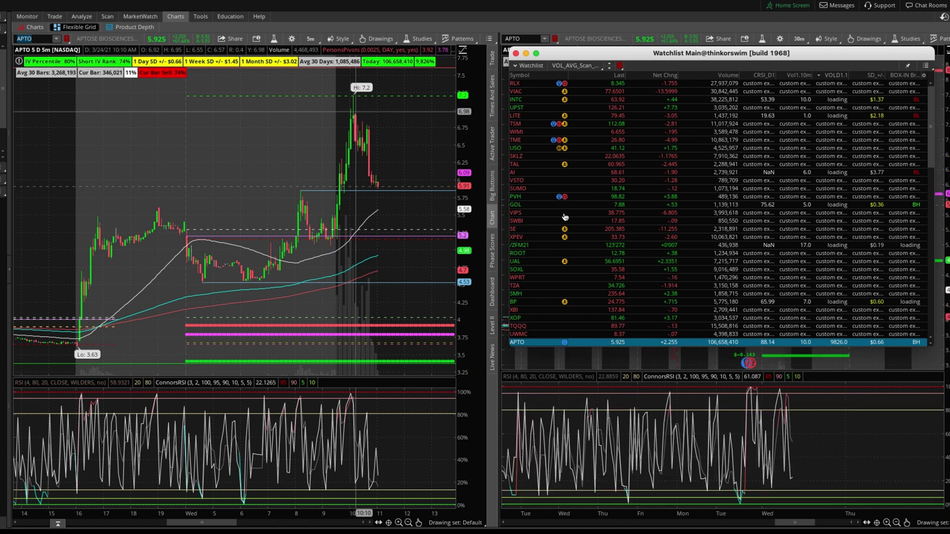
{"action": "left_click", "coordinate": [544, 88]}
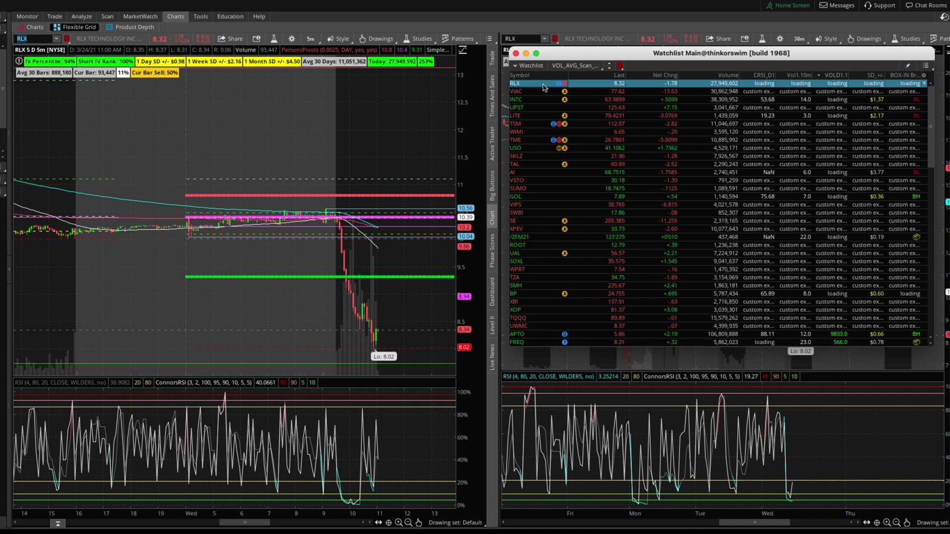
{"action": "key", "text": "Down"}
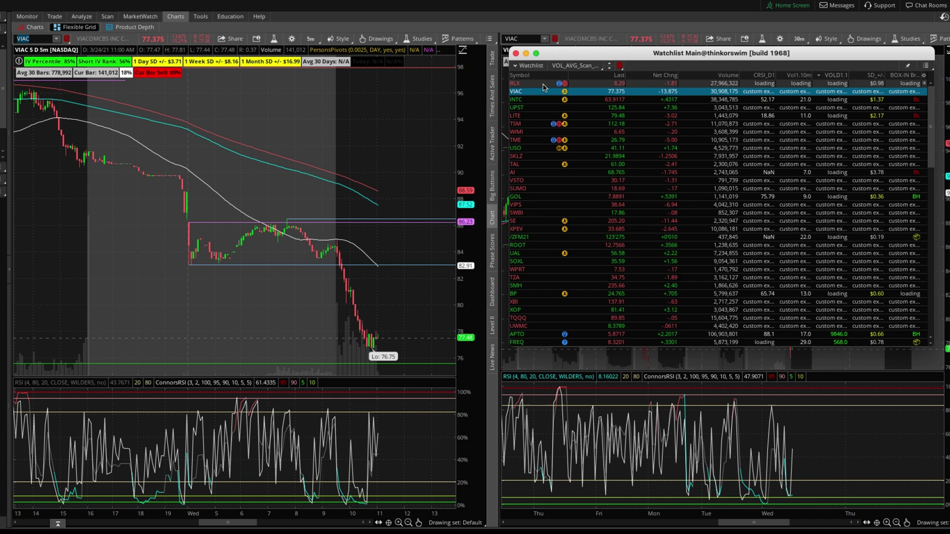
{"action": "key", "text": "Down"}
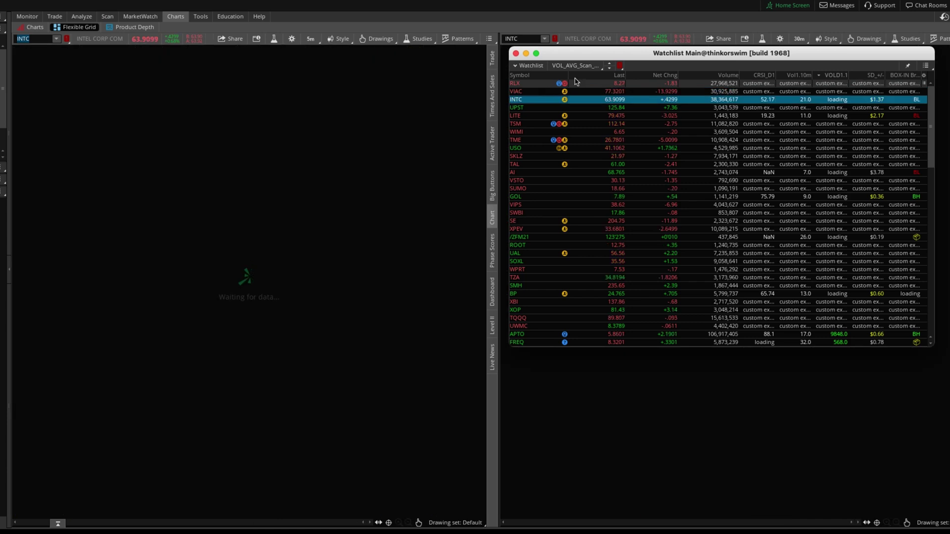
{"action": "double_click", "coordinate": [631, 51]}
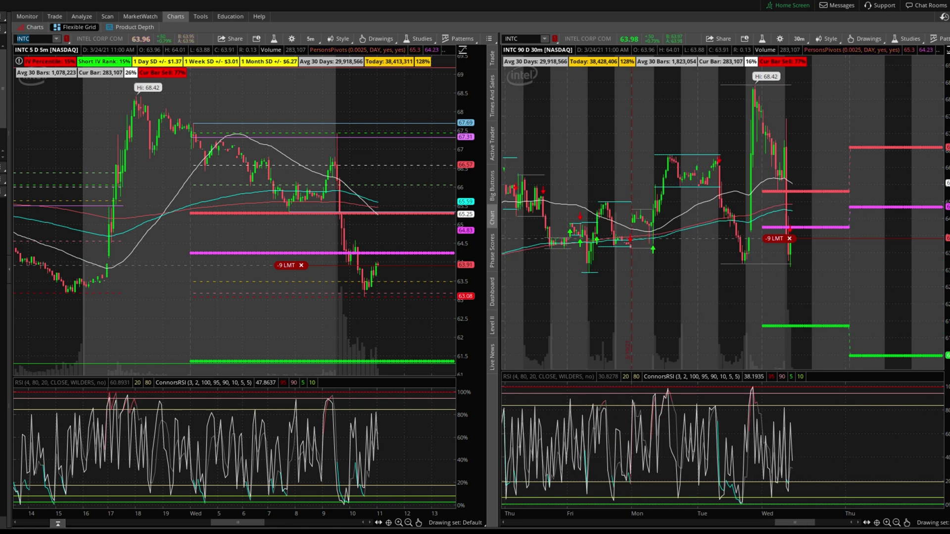
Step: Bring the watchlist back, select the VIAC210326P80 put contract and move the window higher
{"action": "key", "text": "super+grave"}
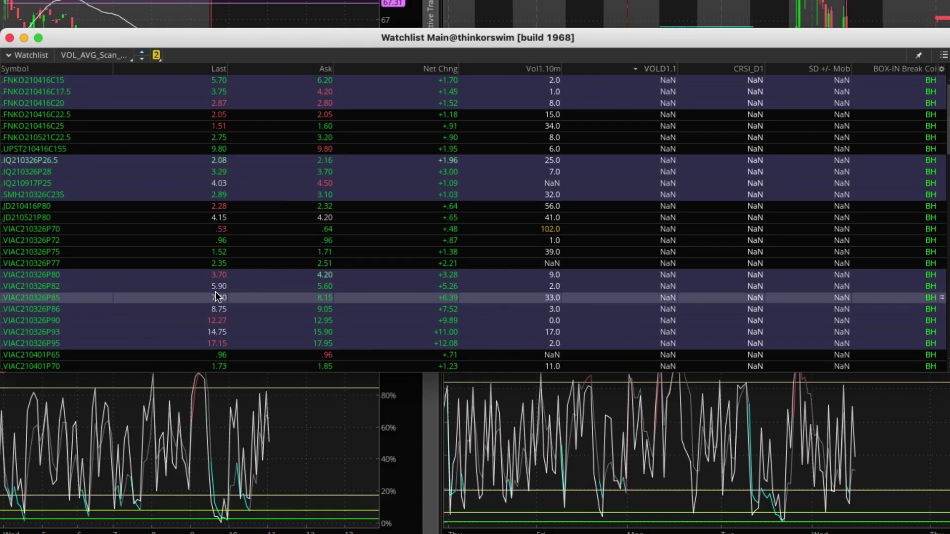
{"action": "scroll", "coordinate": [215, 292], "scroll_direction": "down", "scroll_amount": 10}
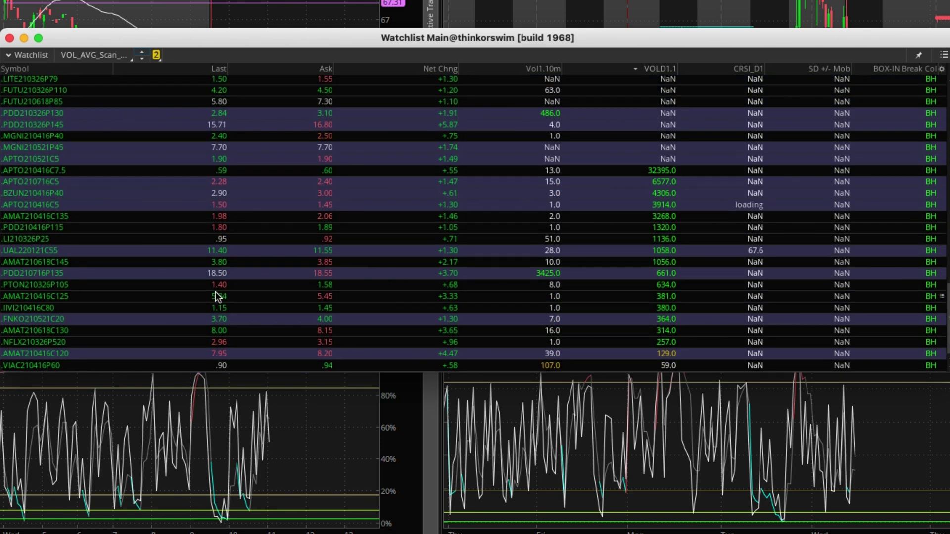
{"action": "scroll", "coordinate": [216, 296], "scroll_direction": "up", "scroll_amount": 10}
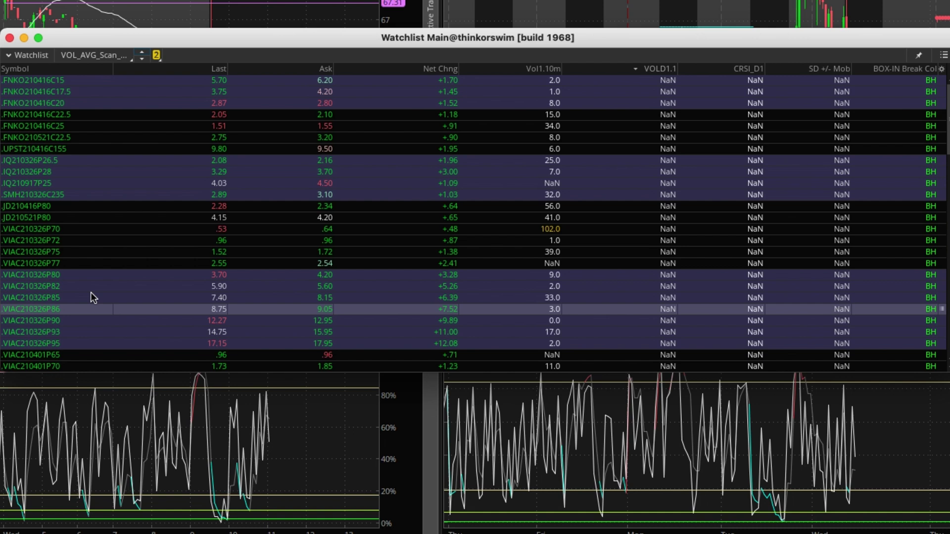
{"action": "left_click", "coordinate": [58, 275]}
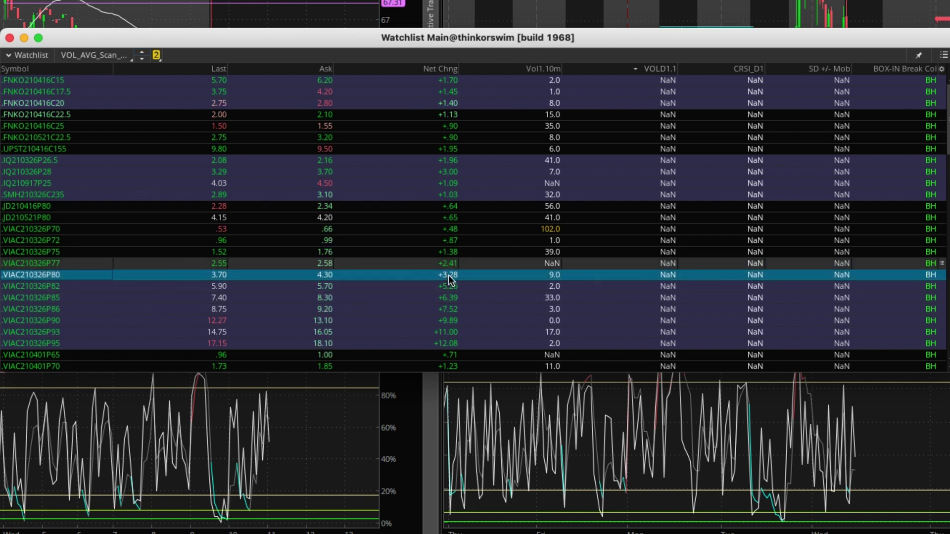
{"action": "left_click_drag", "start_coordinate": [487, 40], "coordinate": [553, 49]}
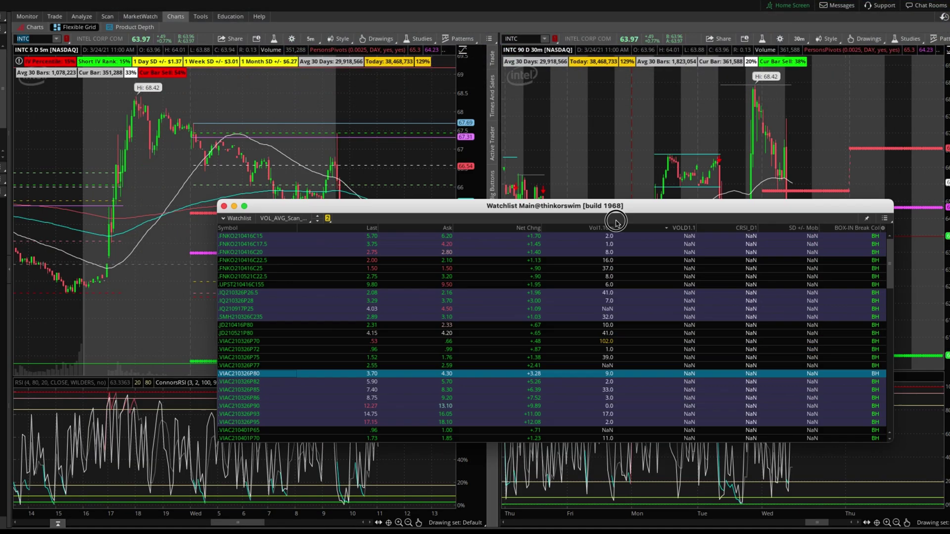
Step: Move the option-contract watchlist window to the top-right corner of the screen
{"action": "left_click_drag", "start_coordinate": [616, 221], "coordinate": [909, 49]}
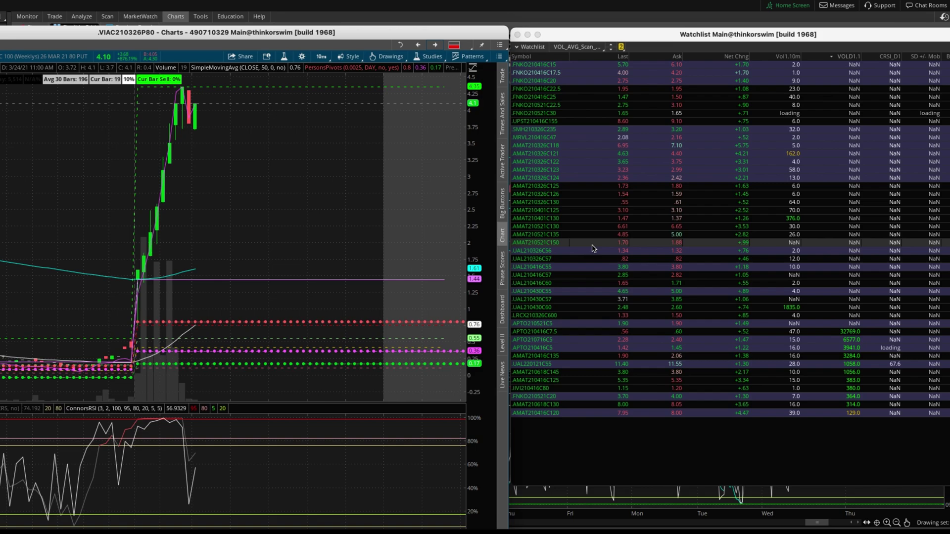
Step: Return to the main window and show the saved VOL_AVG_Scan_UOA_Options Chain scan in Option Hacker
{"action": "left_click", "coordinate": [55, 16]}
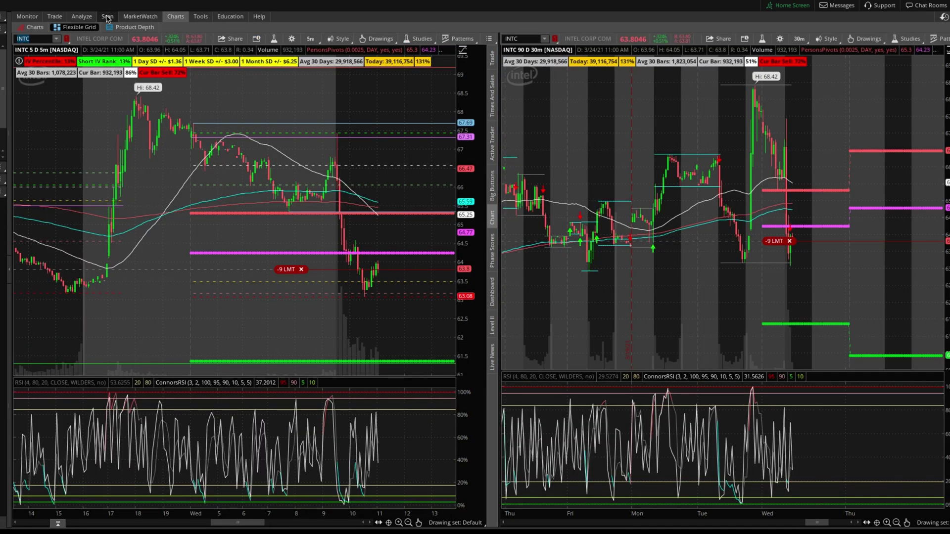
{"action": "left_click", "coordinate": [107, 16]}
{"action": "left_click", "coordinate": [271, 162]}
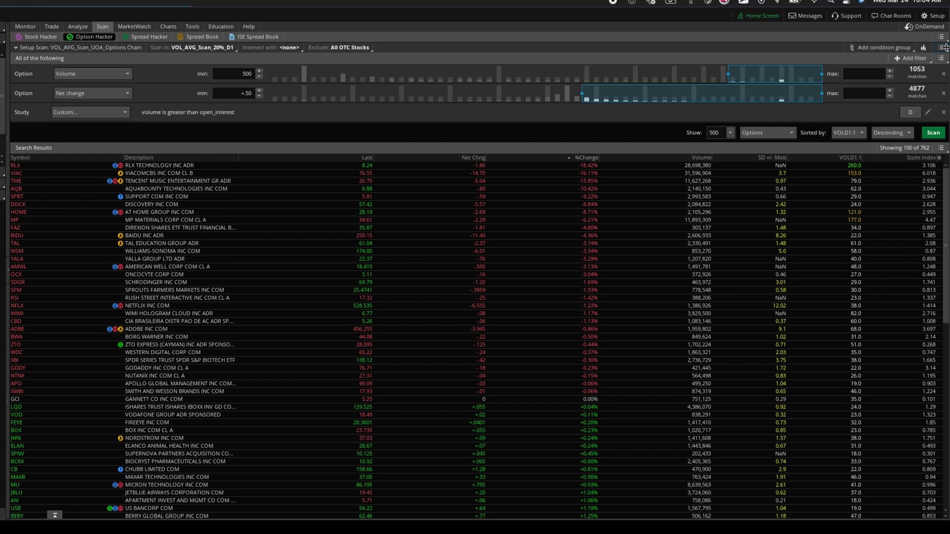
Step: Browse the Add filter types without adding one, then lower the net change minimum to +.25
{"action": "left_click", "coordinate": [919, 56]}
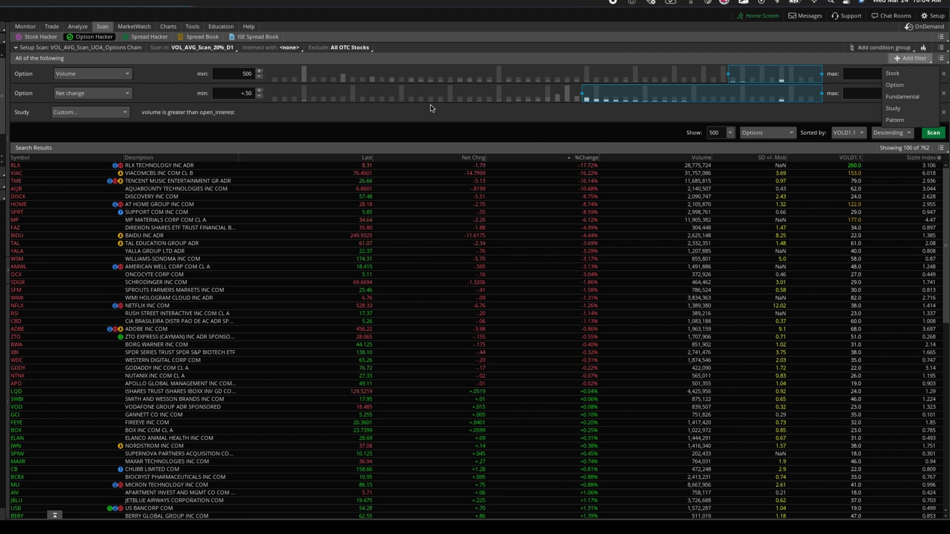
{"action": "left_click", "coordinate": [430, 118]}
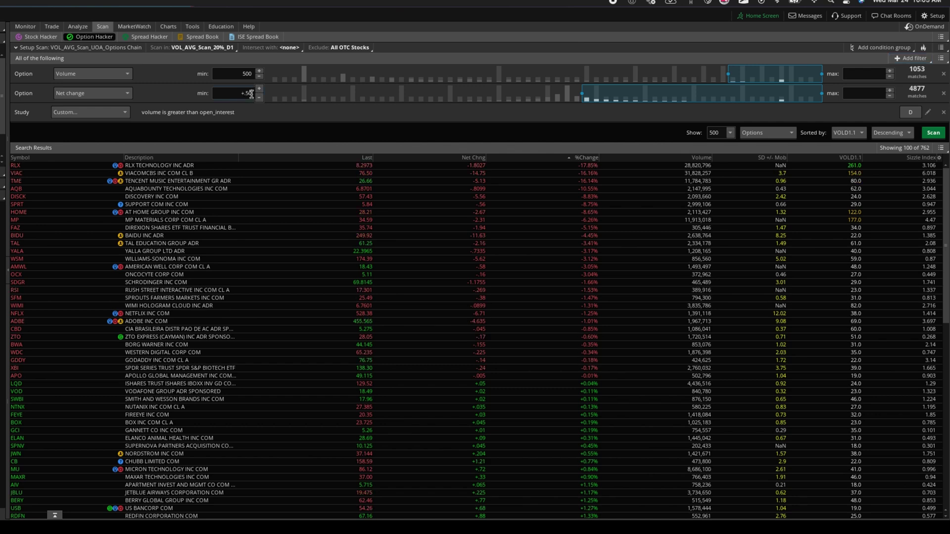
{"action": "scroll", "coordinate": [251, 94], "scroll_direction": "down", "scroll_amount": 1}
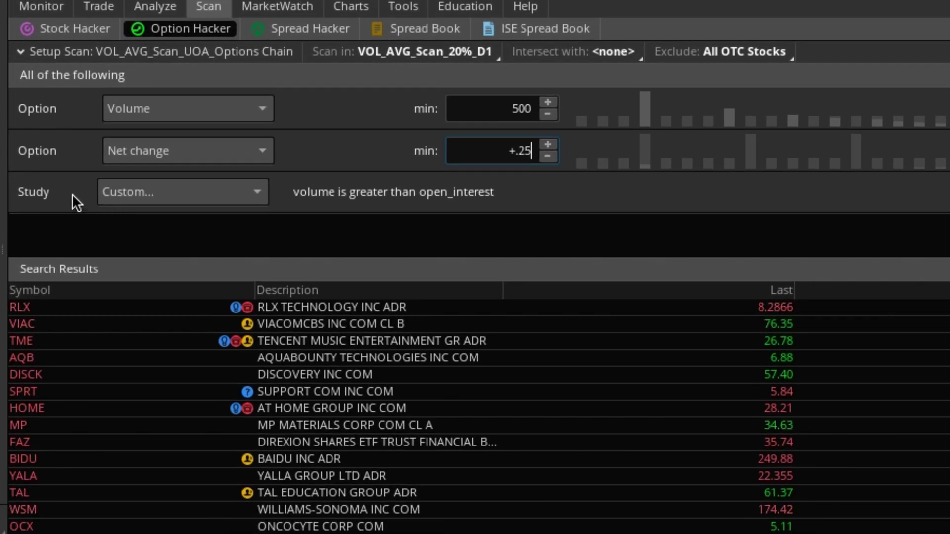
Step: Review the custom filter's volume > open_interest condition in thinkScript and Condition Wizard views, cancelling the edit
{"action": "left_click", "coordinate": [260, 194]}
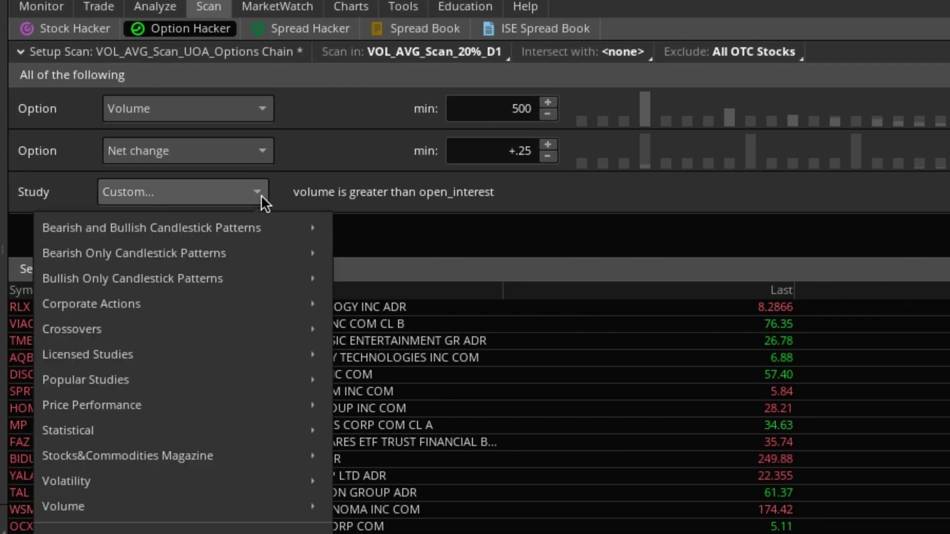
{"action": "key", "text": "Escape"}
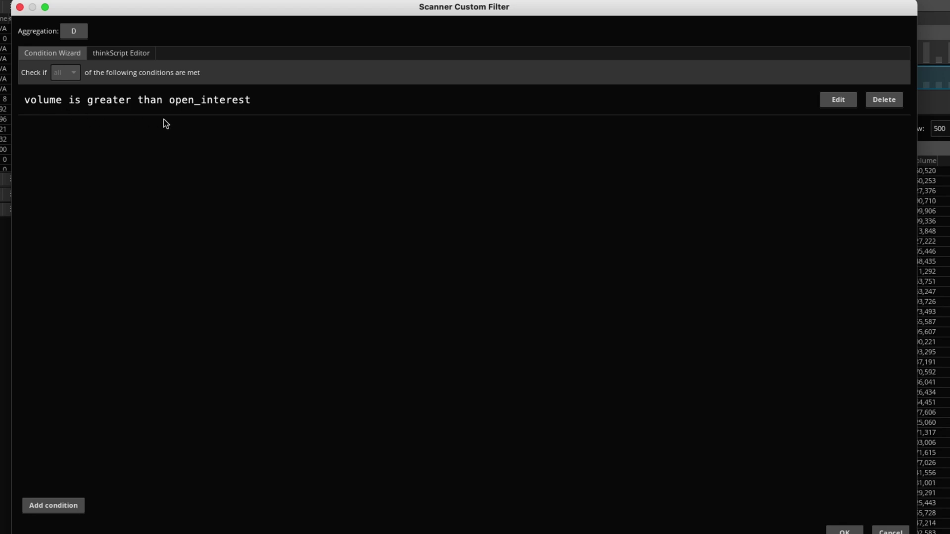
{"action": "left_click", "coordinate": [140, 58]}
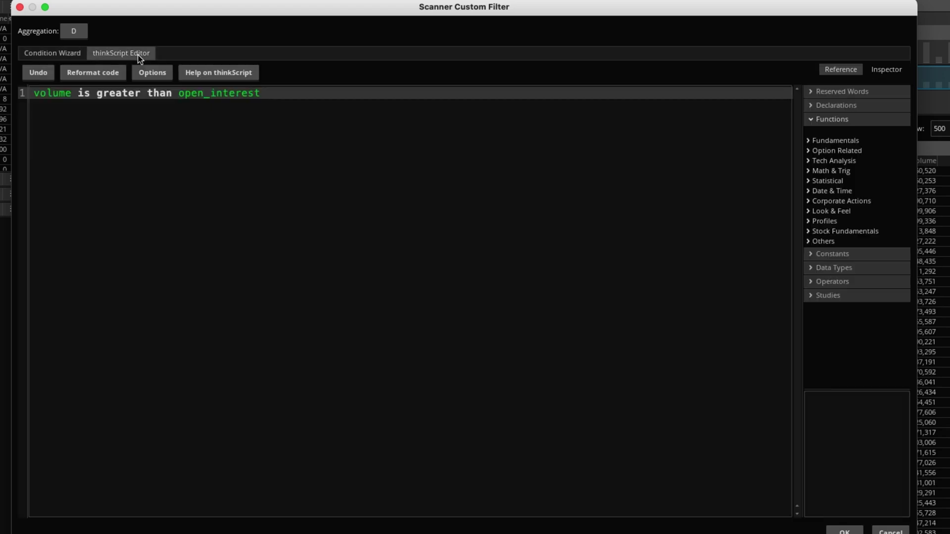
{"action": "left_click", "coordinate": [51, 52]}
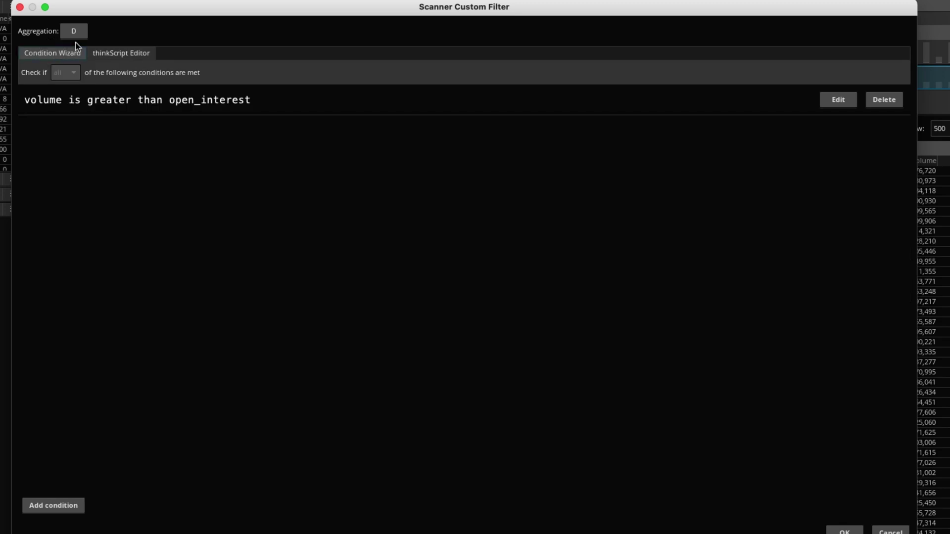
{"action": "left_click", "coordinate": [841, 102]}
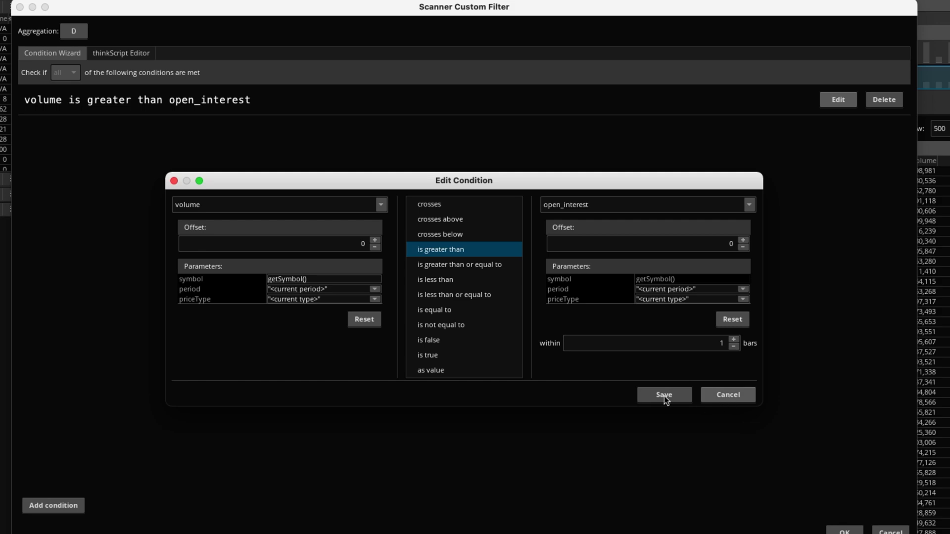
{"action": "left_click", "coordinate": [729, 395]}
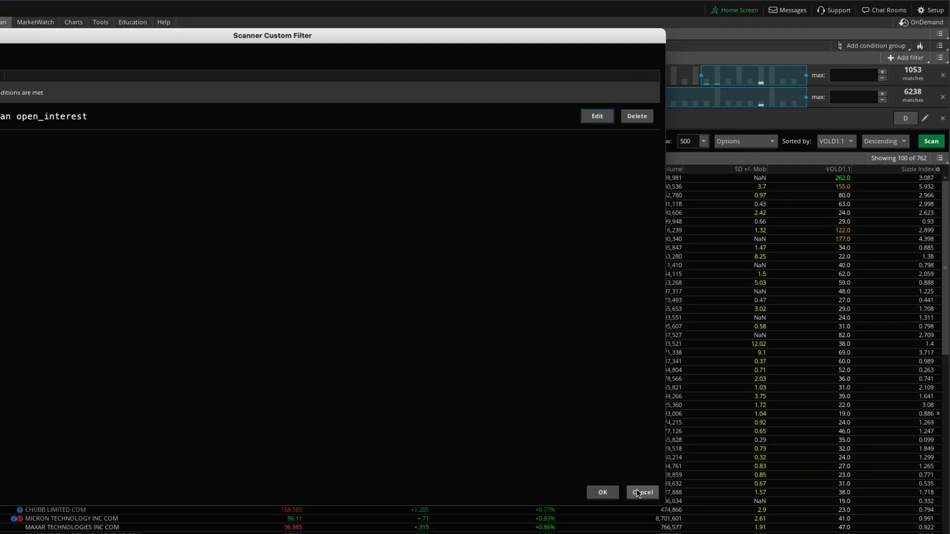
Step: Cancel the custom filter, keep the scan type on Options, and re-run it to get 121 contracts
{"action": "left_click", "coordinate": [639, 492]}
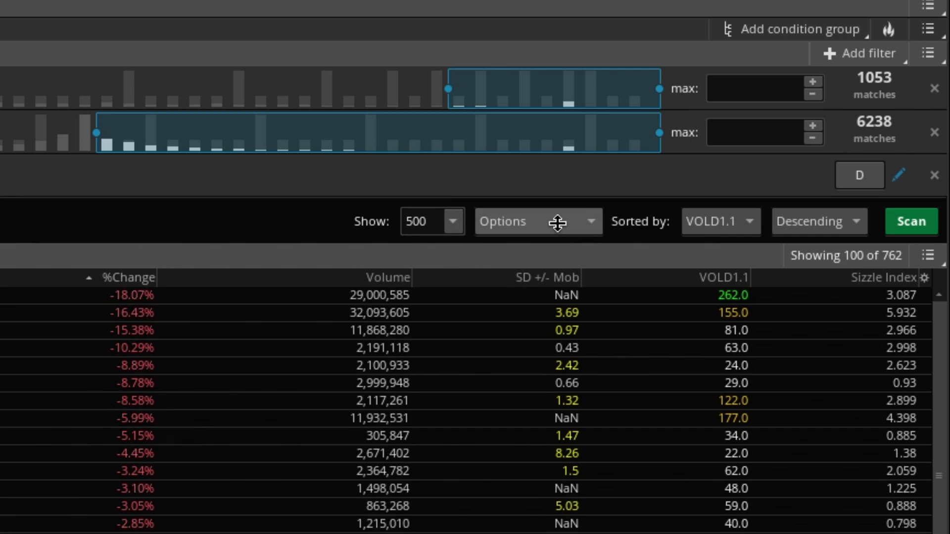
{"action": "left_click", "coordinate": [573, 223]}
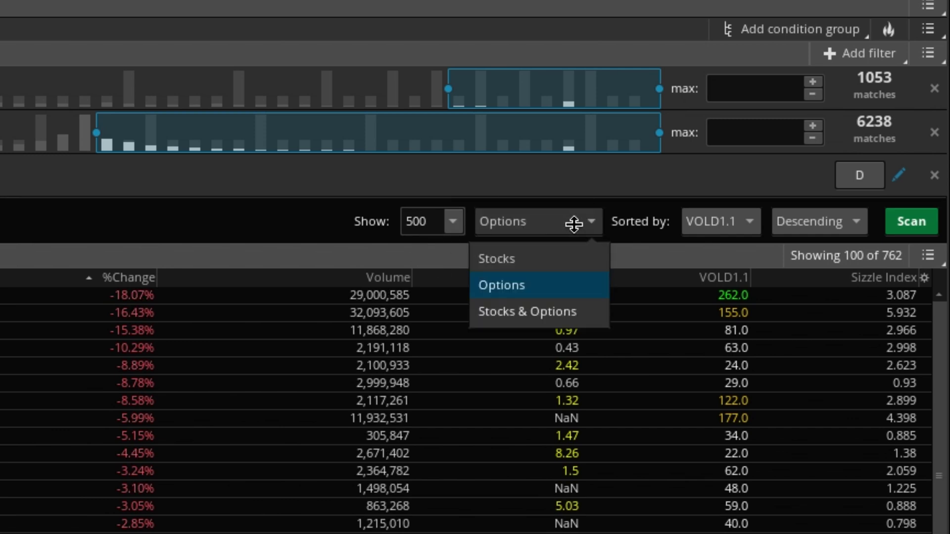
{"action": "left_click", "coordinate": [544, 291]}
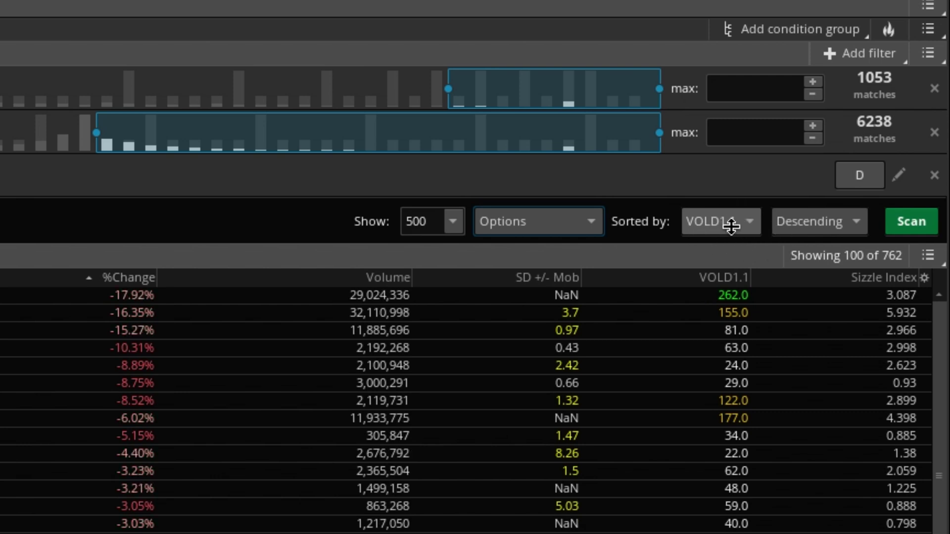
{"action": "left_click", "coordinate": [739, 226]}
{"action": "left_click", "coordinate": [912, 221]}
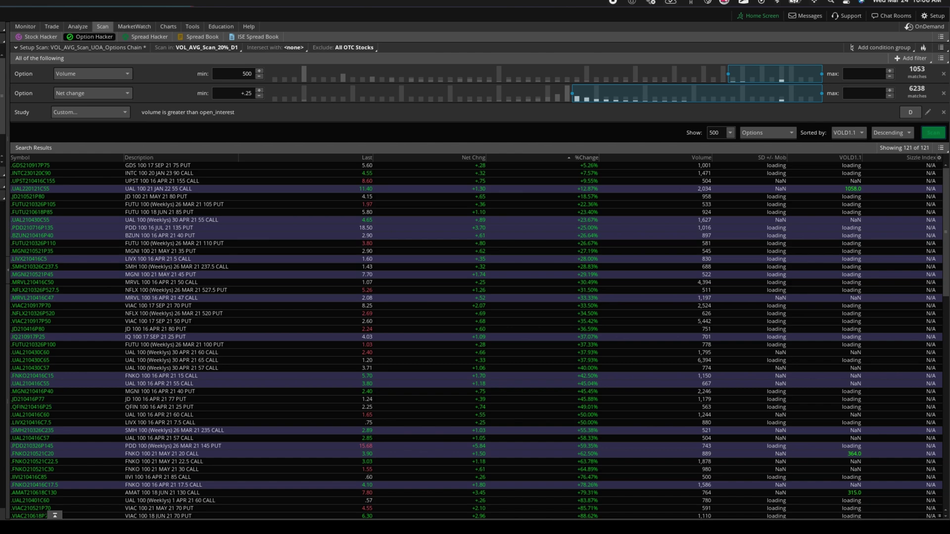
Step: Sort the 121 option results by %Change descending and scroll through them
{"action": "left_click", "coordinate": [573, 158]}
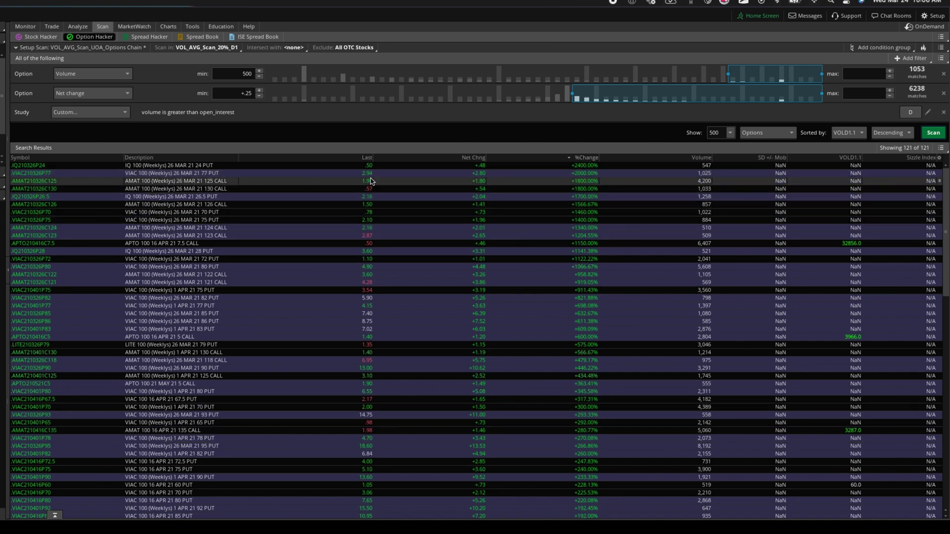
{"action": "scroll", "coordinate": [428, 344], "scroll_direction": "down", "scroll_amount": 20}
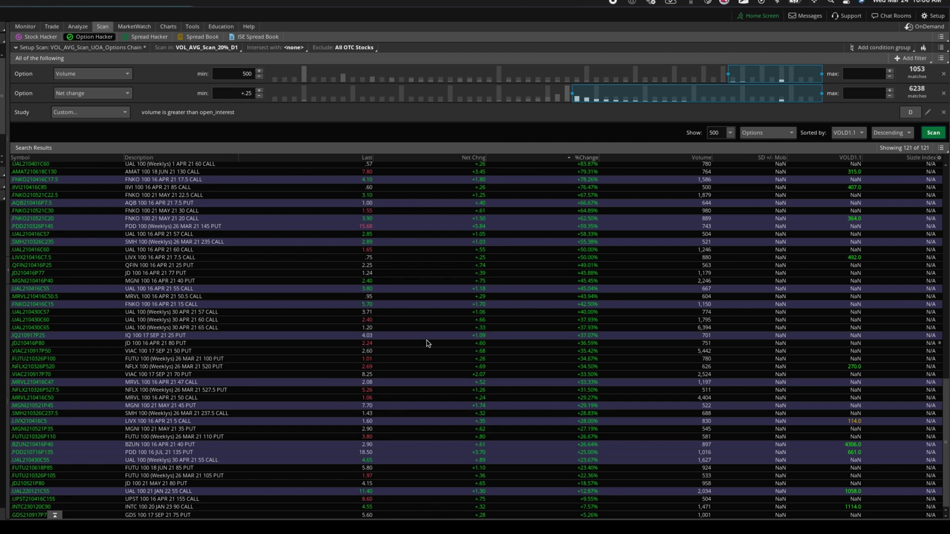
{"action": "scroll", "coordinate": [427, 344], "scroll_direction": "up", "scroll_amount": 20}
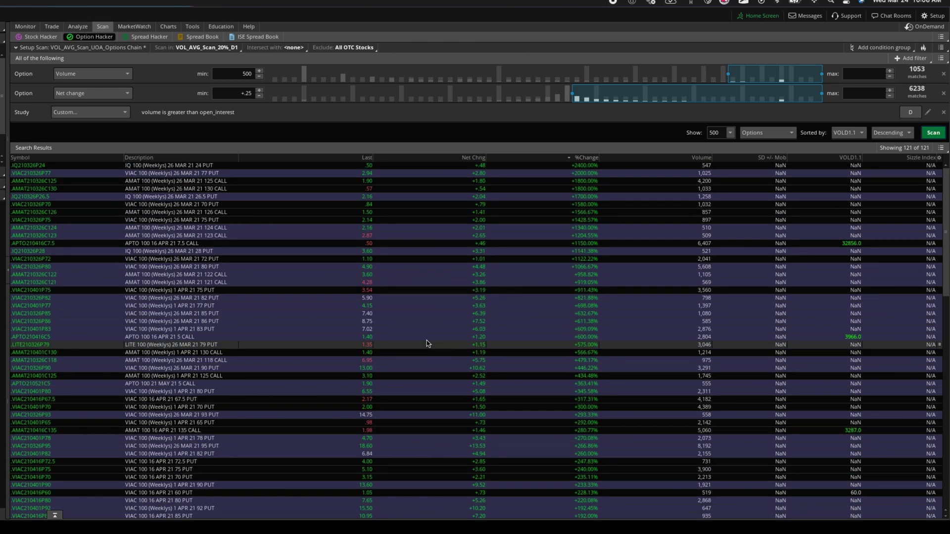